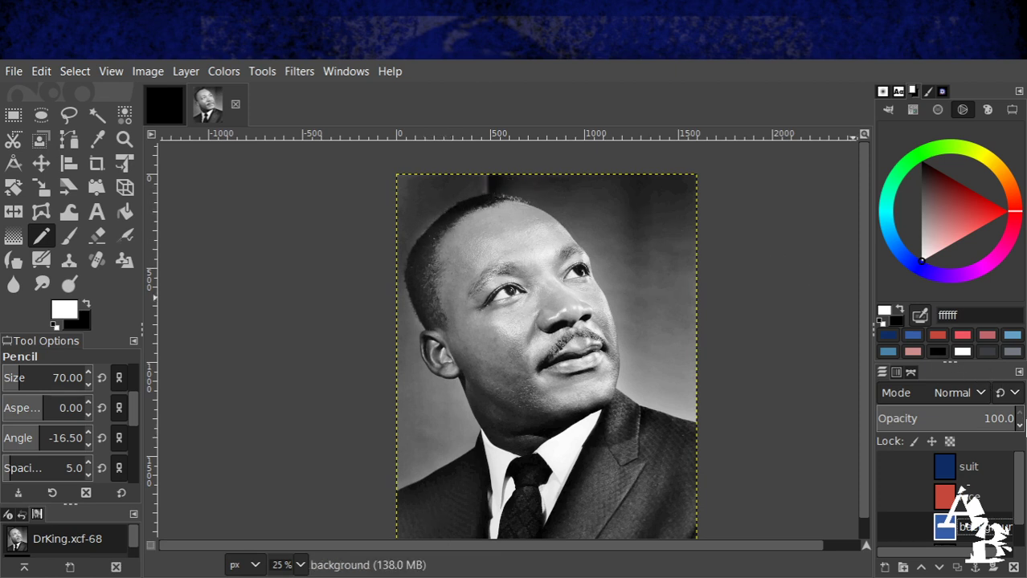
Set the face layer to Overlay mode, add a black layer mask and dab white on the mask over the face.
click(942, 494)
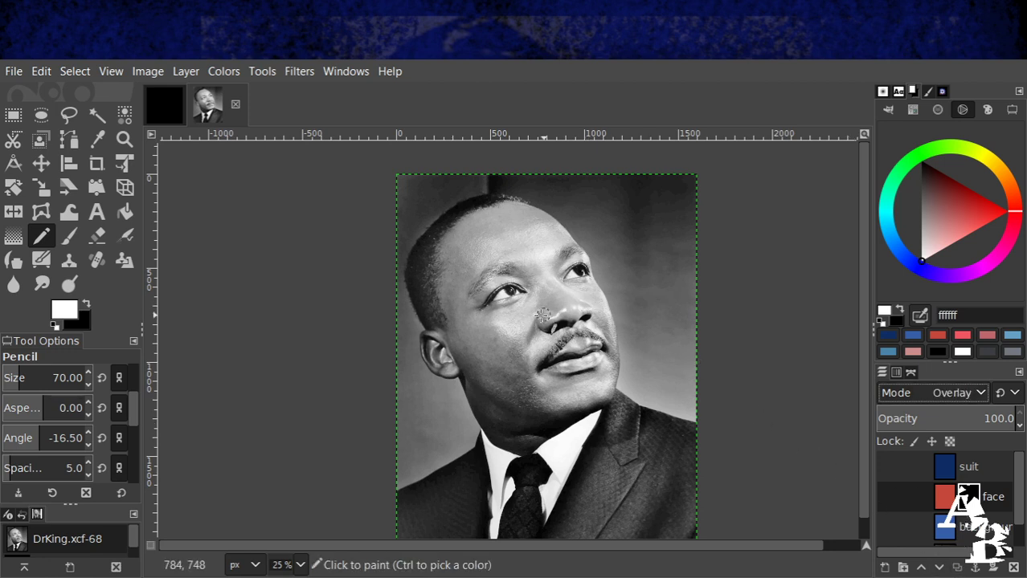
click(452, 289)
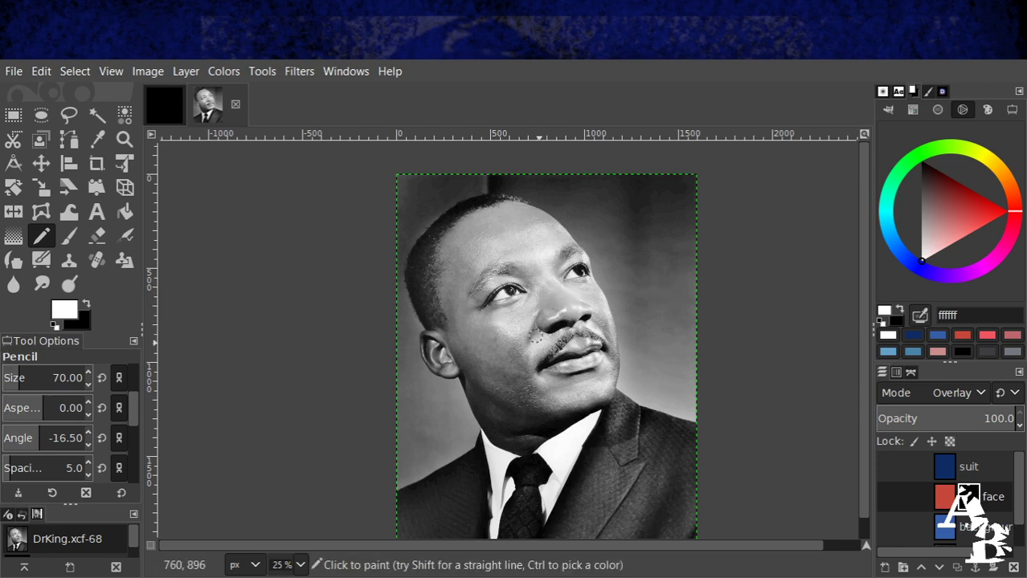
click(497, 350)
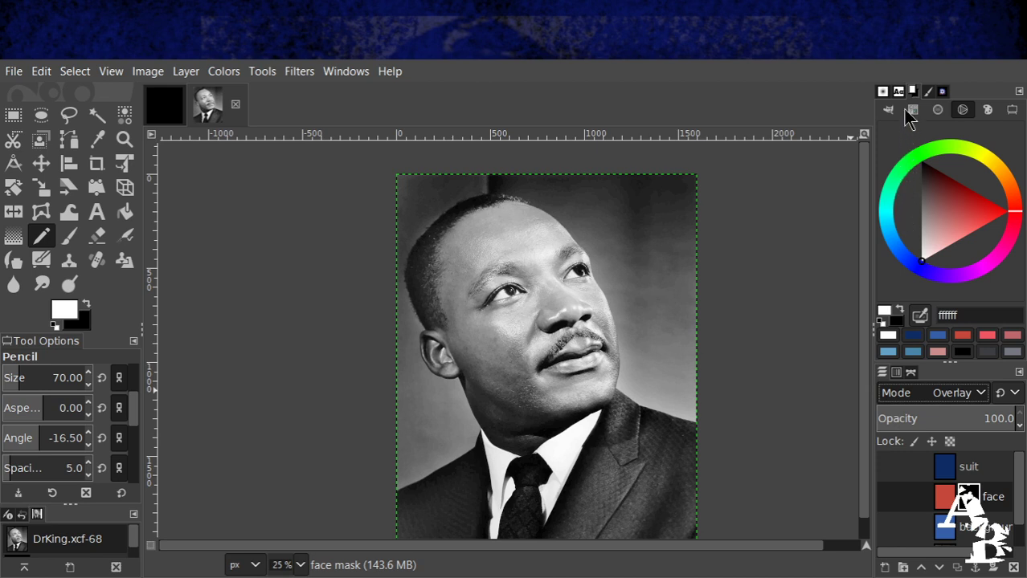
Try the Lighten only and Multiply blend modes on the face layer and return it to Overlay.
key(shift+alt+minus)
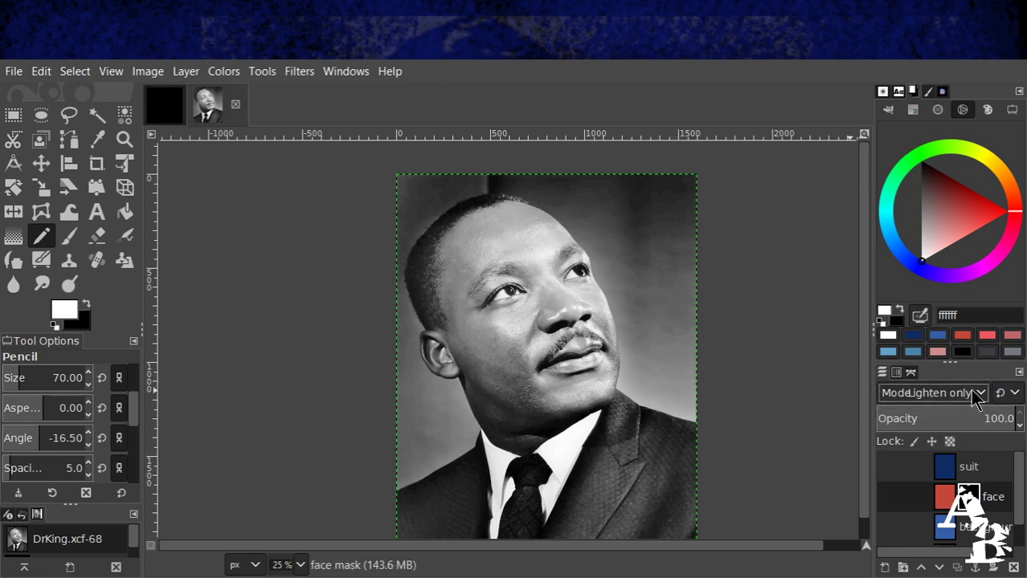
click(950, 491)
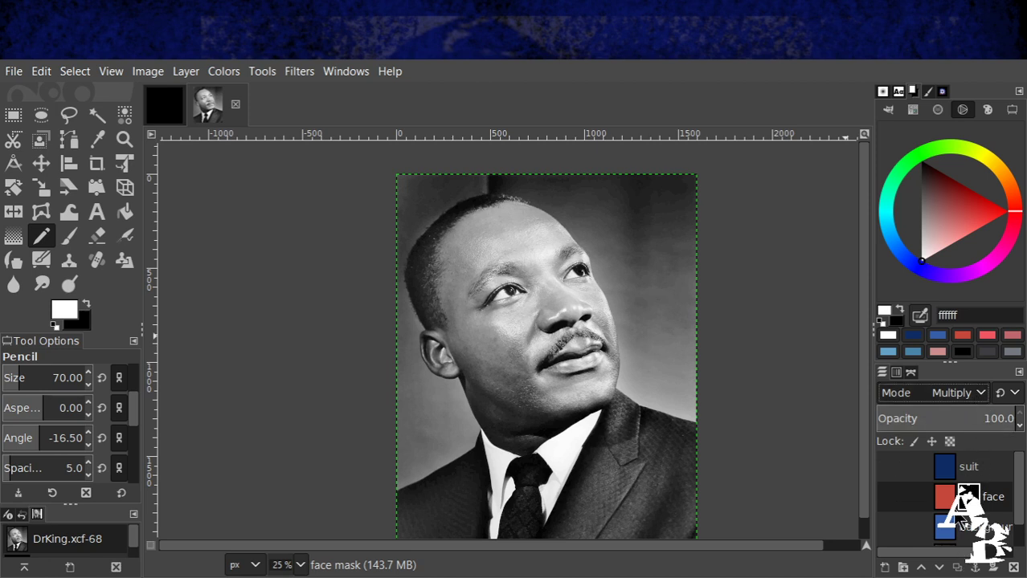
key(Down)
key(Down)
key(Down)
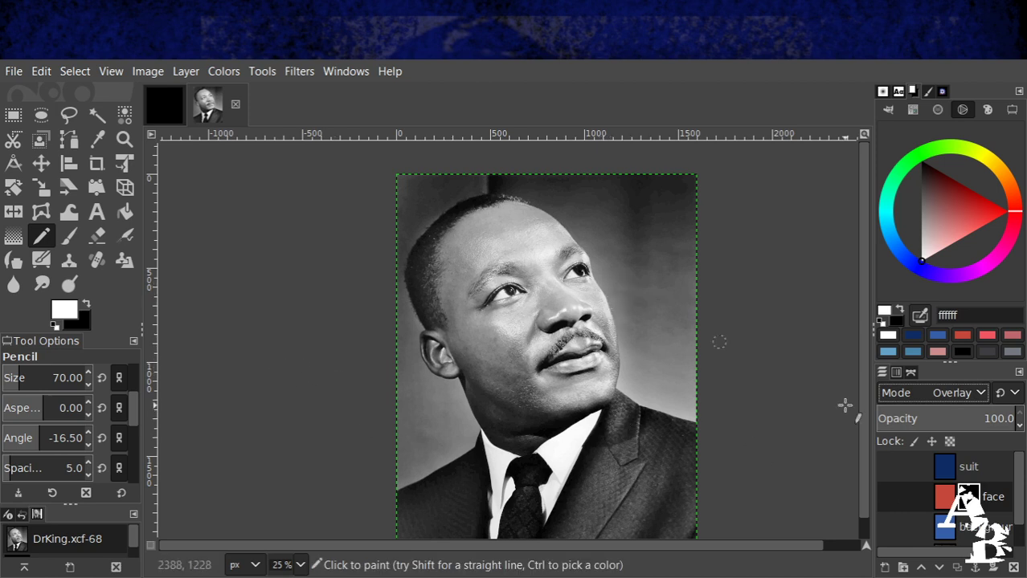
Show the face layer and paint its mask white over the cheeks, nose, mouth, eyebrows, ear and side of the forehead.
click(887, 497)
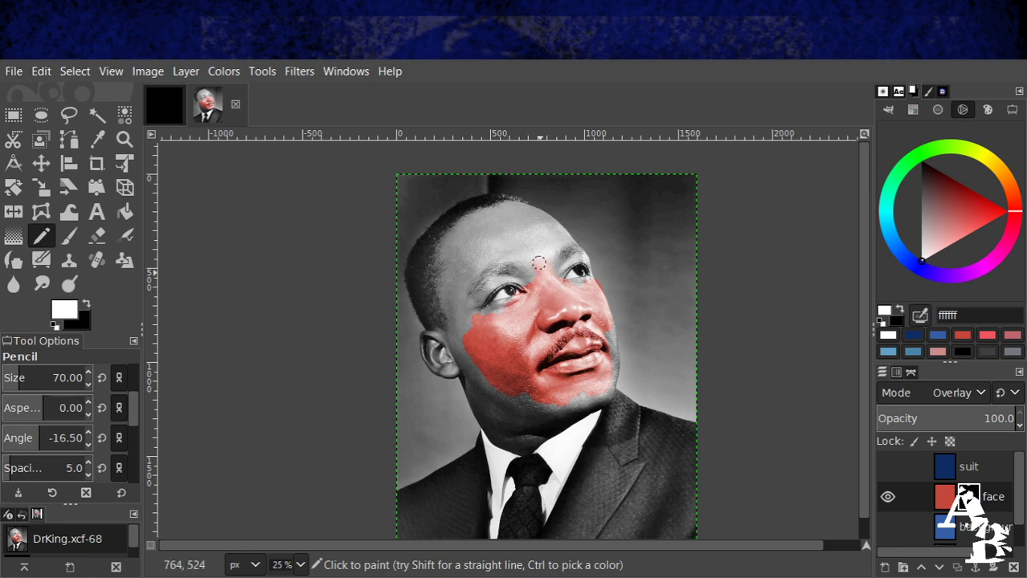
drag(520, 308, 483, 311)
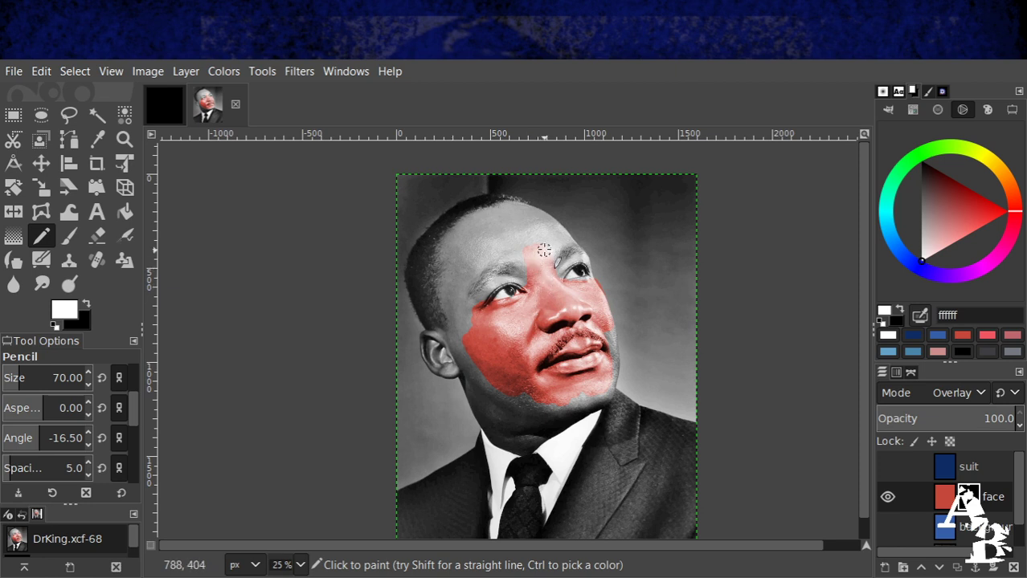
mouse_move(544, 251)
mouse_down()
mouse_move(573, 249)
mouse_move(540, 265)
mouse_move(515, 256)
mouse_move(506, 262)
mouse_move(529, 262)
mouse_move(486, 278)
mouse_move(465, 306)
mouse_move(470, 340)
mouse_move(367, 402)
mouse_move(425, 376)
mouse_move(437, 345)
mouse_move(444, 377)
mouse_move(438, 340)
mouse_up()
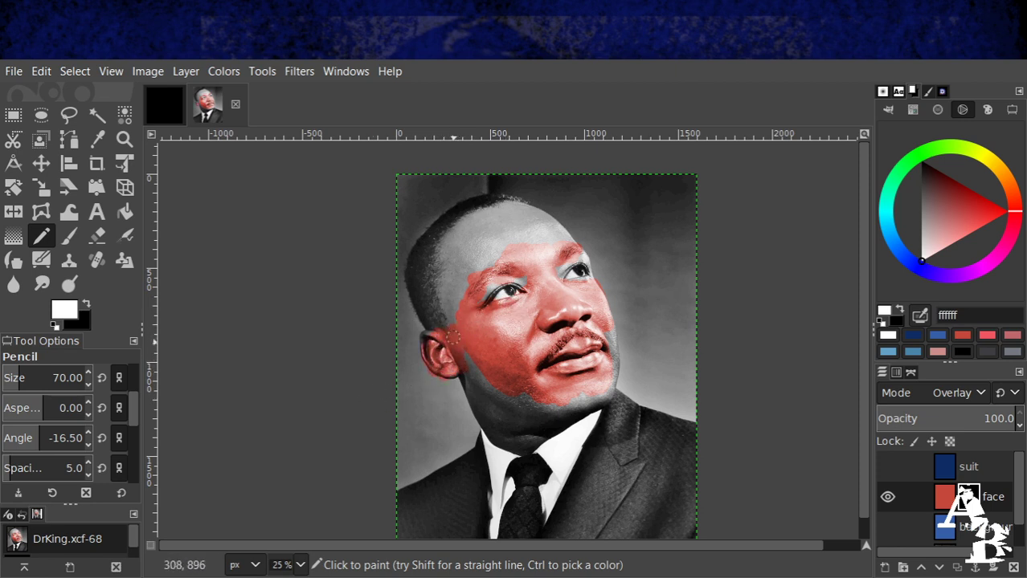
mouse_move(453, 338)
mouse_down()
mouse_move(457, 231)
mouse_move(443, 306)
mouse_move(439, 243)
mouse_move(445, 268)
mouse_move(458, 230)
mouse_move(478, 255)
mouse_move(460, 264)
mouse_move(455, 226)
mouse_move(482, 237)
mouse_move(473, 256)
mouse_move(459, 235)
mouse_move(472, 217)
mouse_move(485, 246)
mouse_up()
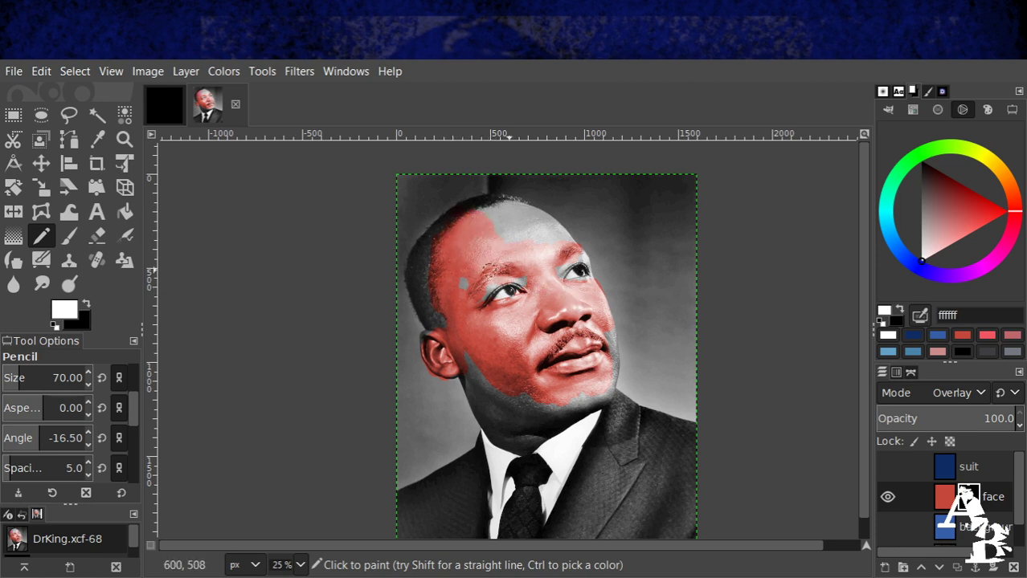
Paint the face layer's mask white over the rest of the forehead, the side of the neck and the jaw's edge.
drag(503, 235, 496, 258)
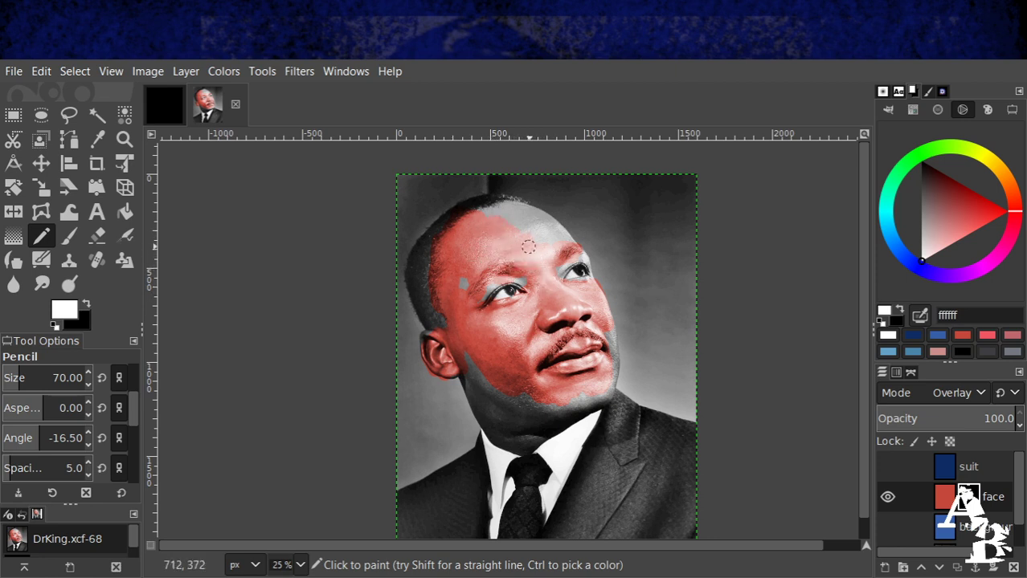
drag(528, 247, 544, 238)
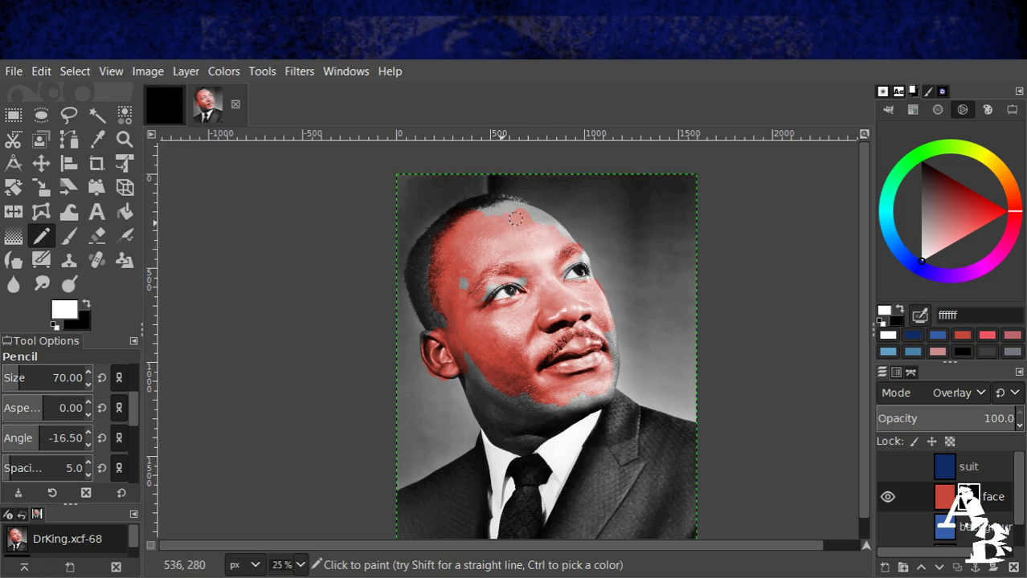
mouse_move(516, 218)
mouse_down()
mouse_move(483, 232)
mouse_move(517, 207)
mouse_move(542, 219)
mouse_up()
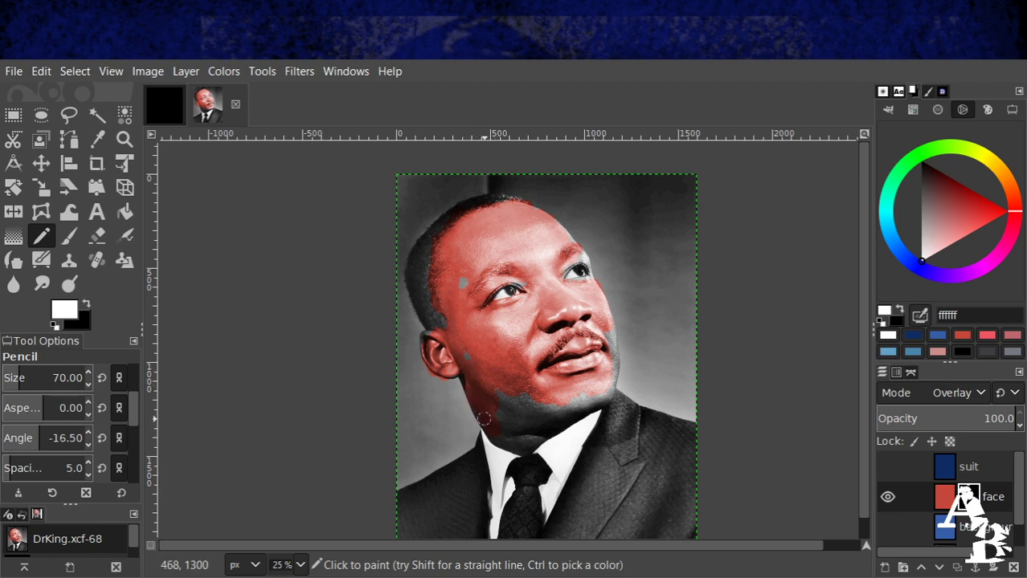
drag(485, 418, 476, 422)
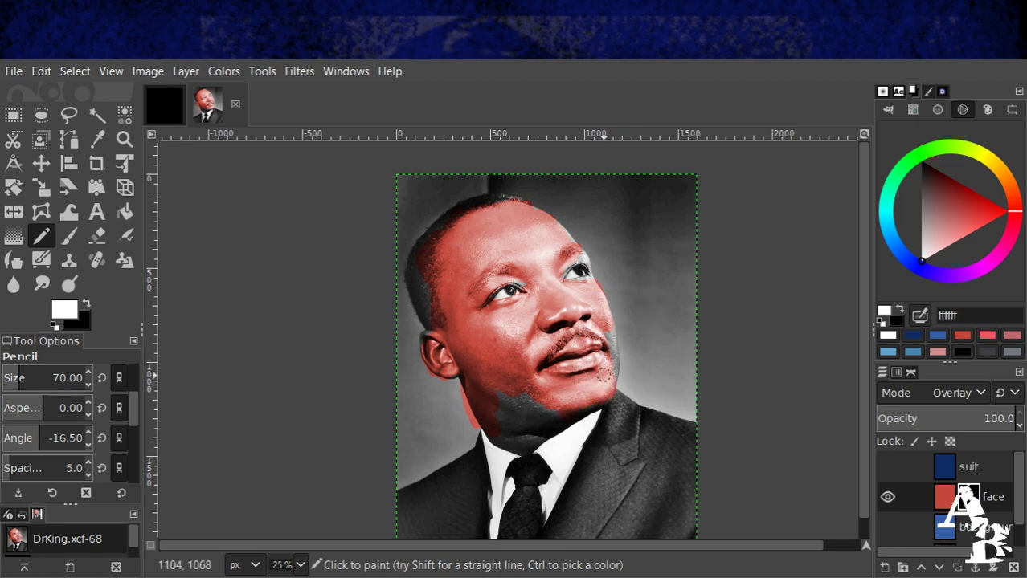
drag(603, 374, 616, 370)
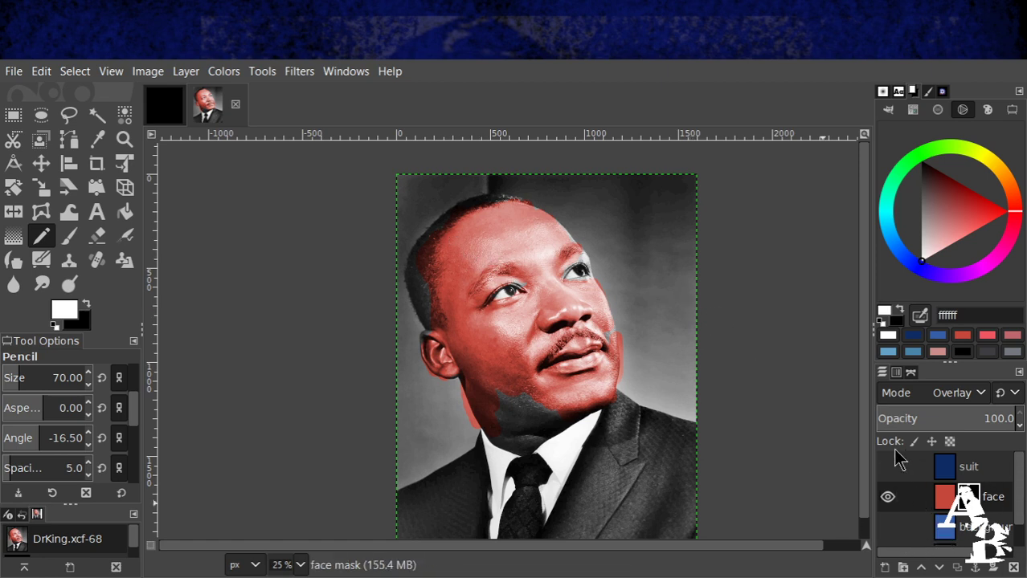
Show the suit layer, set its blend mode to Overlay and add a black layer mask.
scroll(920, 526, down, 1)
scroll(920, 527, up, 1)
click(887, 467)
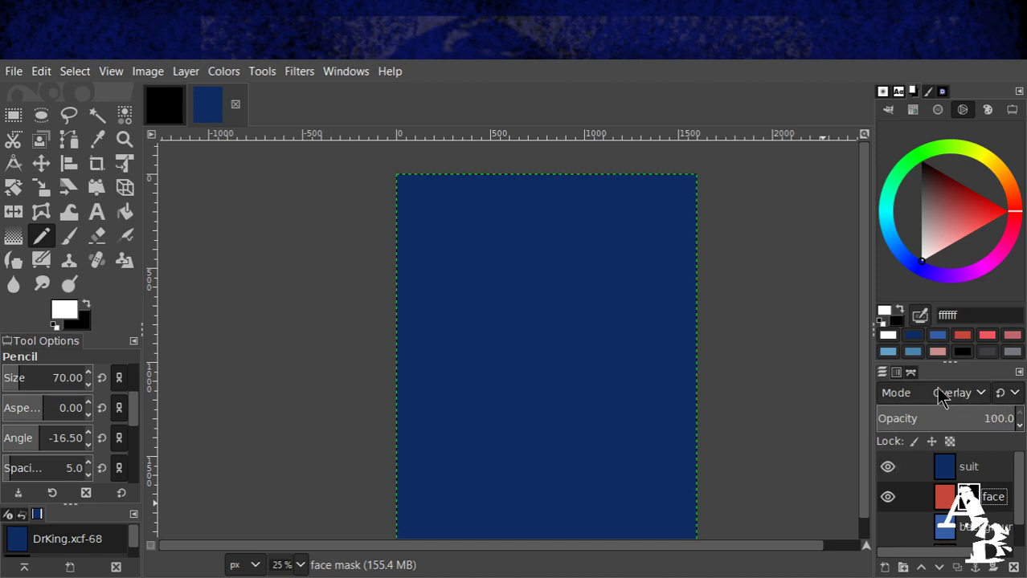
click(968, 468)
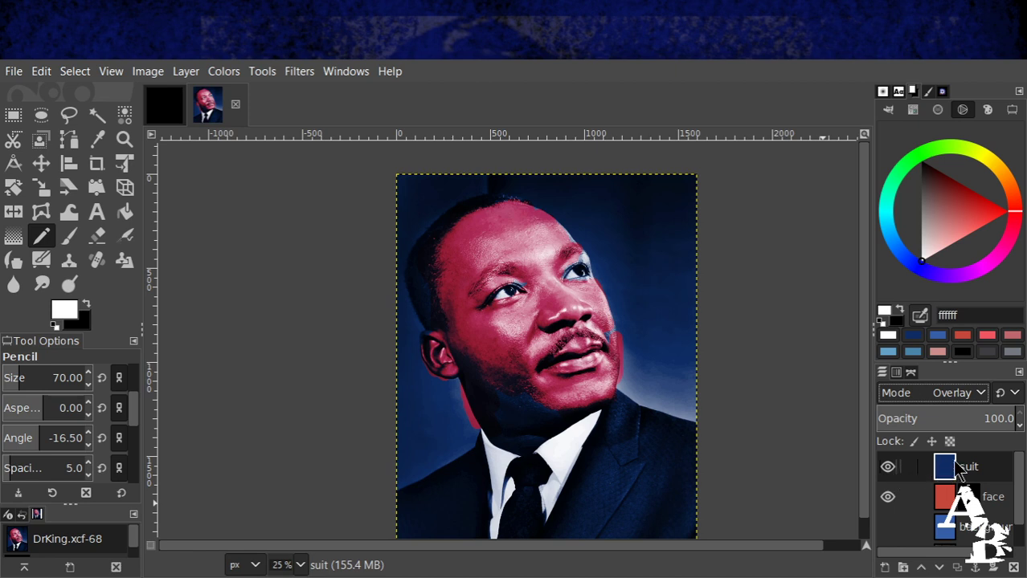
click(958, 469)
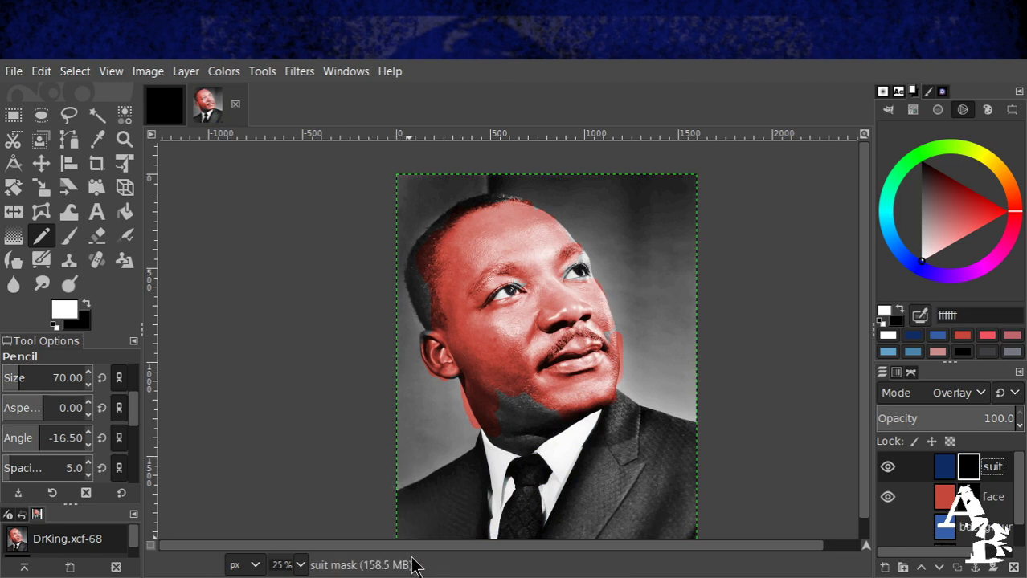
Paint the suit layer's mask white over the tie and both sides of the jacket.
mouse_move(480, 519)
mouse_down()
mouse_move(486, 482)
mouse_move(504, 529)
mouse_move(515, 481)
mouse_move(521, 526)
mouse_up()
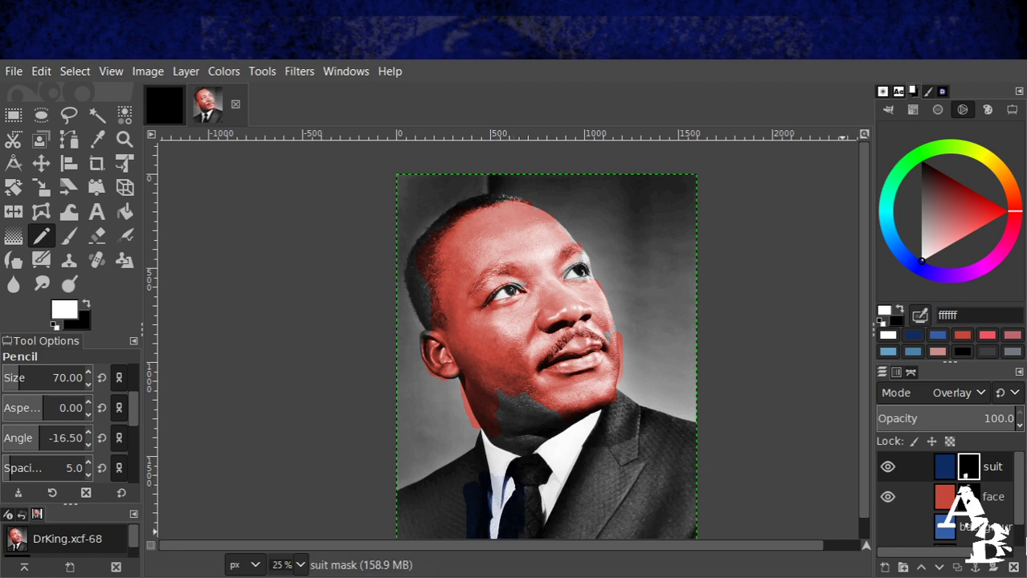
mouse_move(567, 498)
mouse_down()
mouse_move(597, 516)
mouse_move(610, 485)
mouse_move(596, 532)
mouse_move(582, 488)
mouse_up()
scroll(582, 488, right, 2)
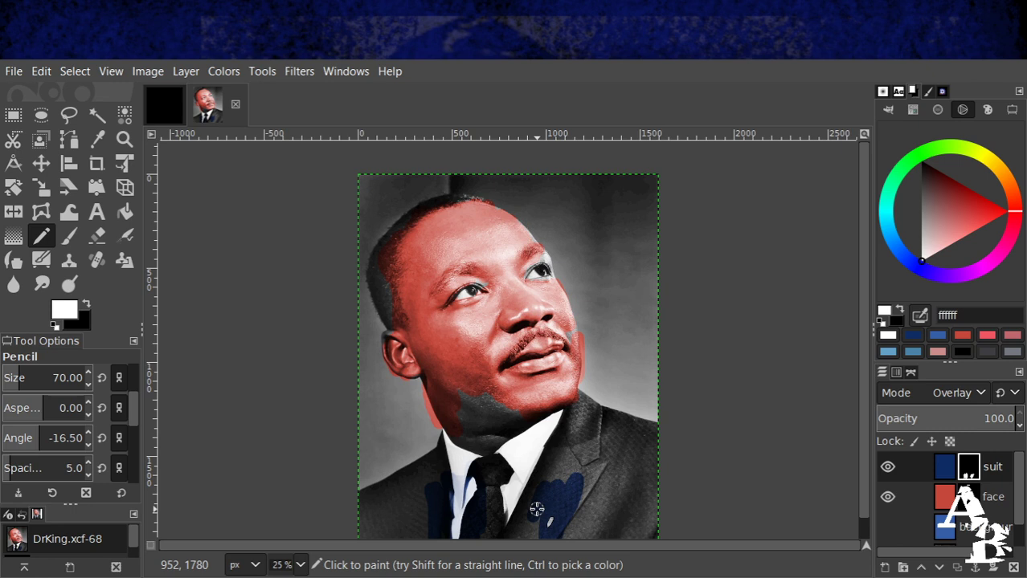
mouse_move(537, 509)
mouse_down()
mouse_move(587, 439)
mouse_move(554, 517)
mouse_move(566, 447)
mouse_move(556, 483)
mouse_move(576, 514)
mouse_move(596, 444)
mouse_move(619, 521)
mouse_move(636, 450)
mouse_move(620, 435)
mouse_move(571, 430)
mouse_move(589, 463)
mouse_move(618, 473)
mouse_move(597, 417)
mouse_move(628, 438)
mouse_move(578, 444)
mouse_move(616, 491)
mouse_move(652, 461)
mouse_move(575, 449)
mouse_move(513, 525)
mouse_move(436, 490)
mouse_move(399, 555)
mouse_move(370, 516)
mouse_move(339, 547)
mouse_move(313, 536)
mouse_move(404, 490)
mouse_move(362, 528)
mouse_move(441, 464)
mouse_move(392, 508)
mouse_move(401, 520)
mouse_move(429, 494)
mouse_move(430, 537)
mouse_move(415, 530)
mouse_move(427, 493)
mouse_move(401, 525)
mouse_move(382, 506)
mouse_move(436, 472)
mouse_move(401, 501)
mouse_up()
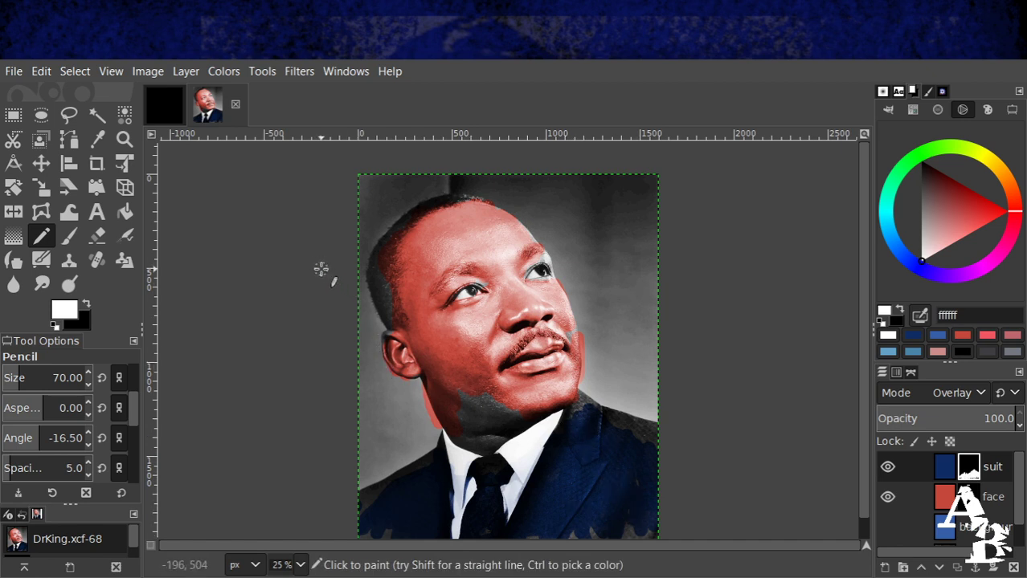
Paint black (000000) on the face layer's mask to remove the red spill outside the neck.
click(968, 496)
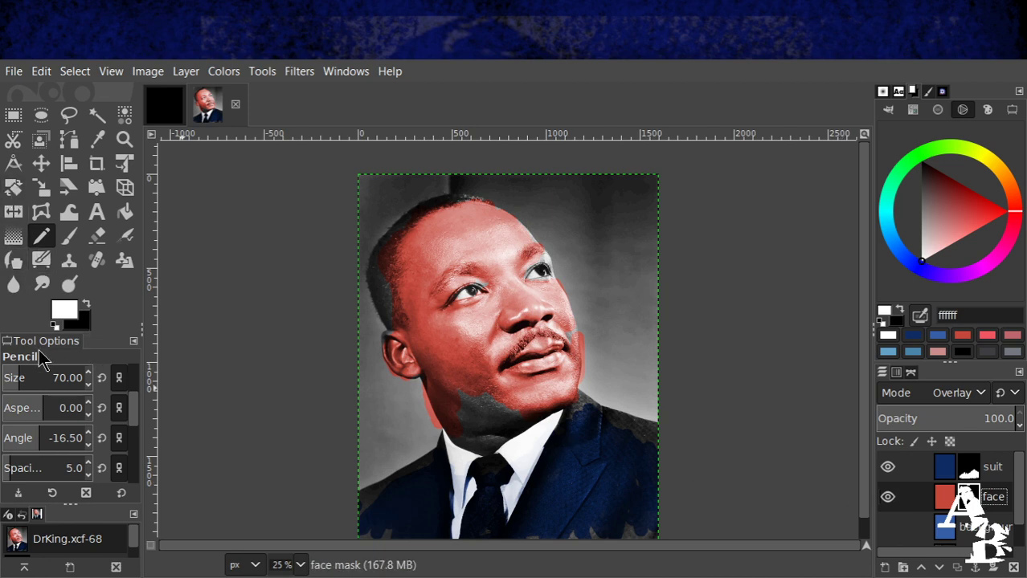
click(87, 305)
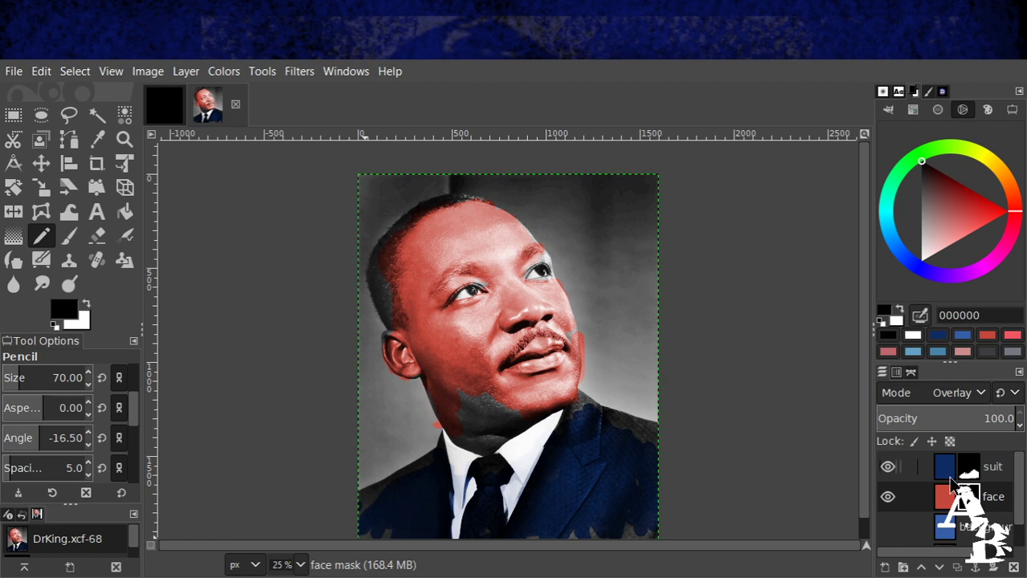
Show the background layer, set its blend mode to Overlay and add a black layer mask.
click(944, 532)
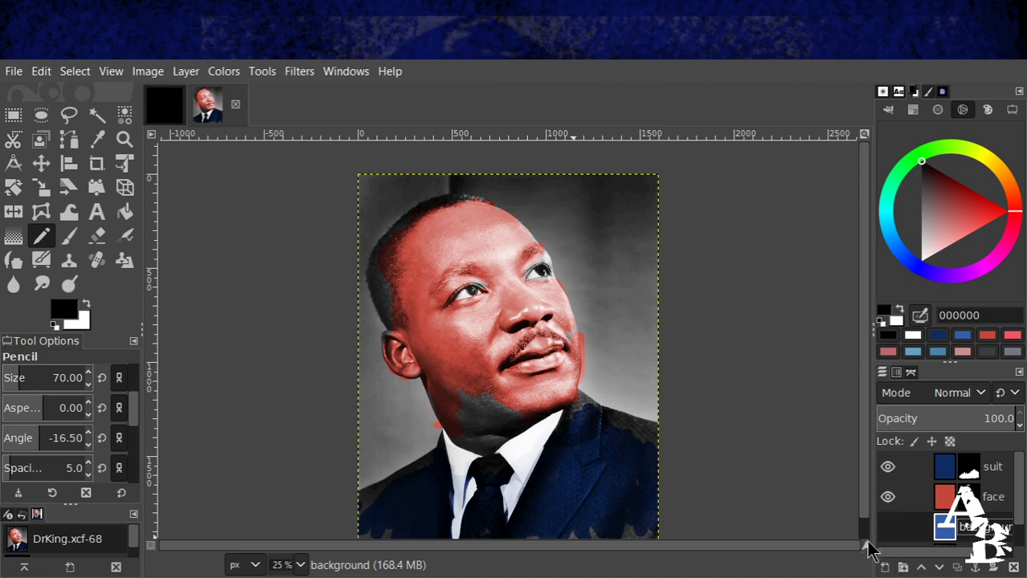
click(887, 527)
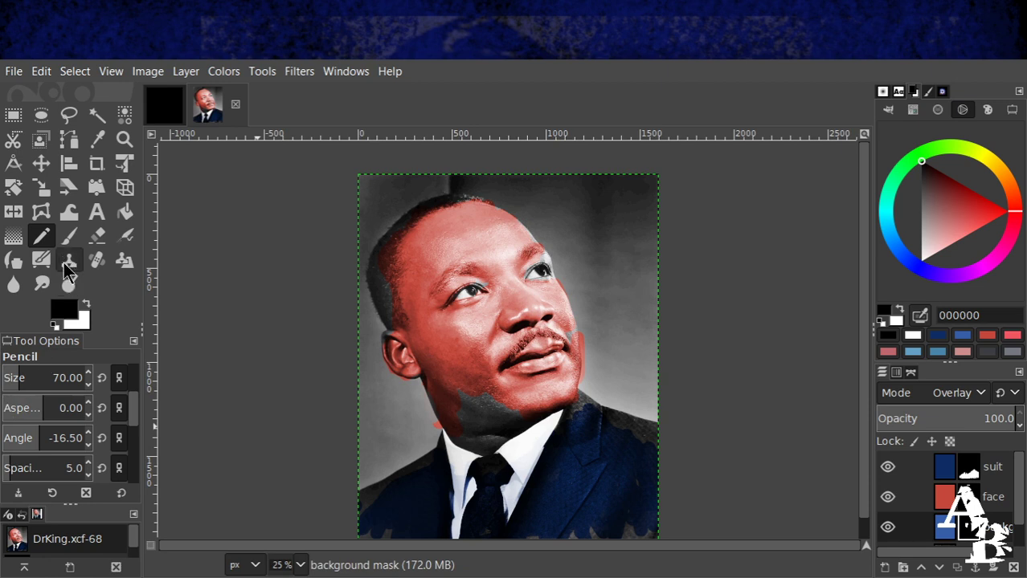
Paint the background layer's mask white (ffffff) over the backdrop left of the head and along the picture's upper-left edge.
click(86, 305)
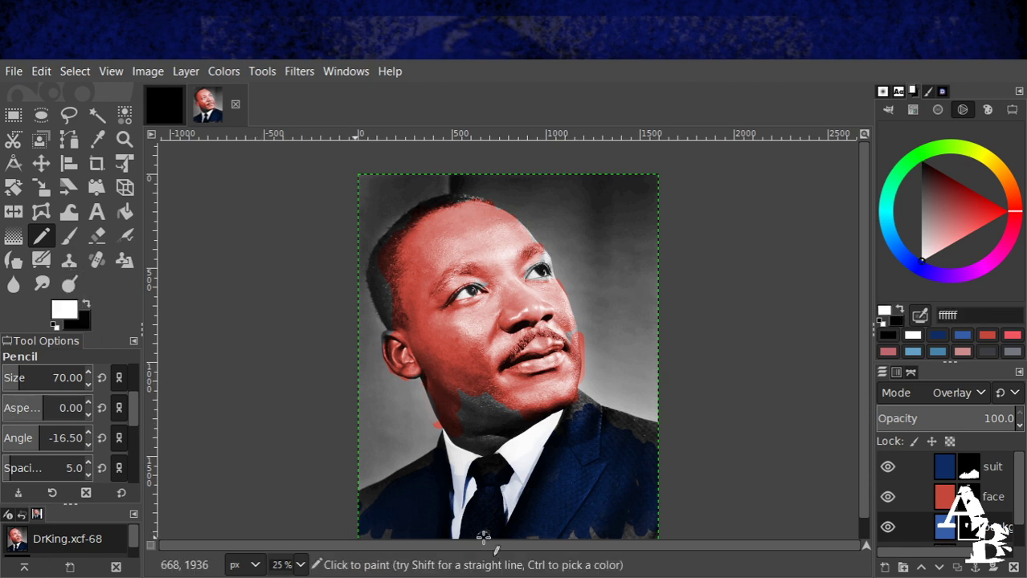
mouse_move(386, 445)
mouse_down()
mouse_move(393, 419)
mouse_move(412, 415)
mouse_move(432, 430)
mouse_move(414, 397)
mouse_move(423, 394)
mouse_move(366, 454)
mouse_move(399, 449)
mouse_move(376, 472)
mouse_move(406, 455)
mouse_move(362, 480)
mouse_move(371, 451)
mouse_up()
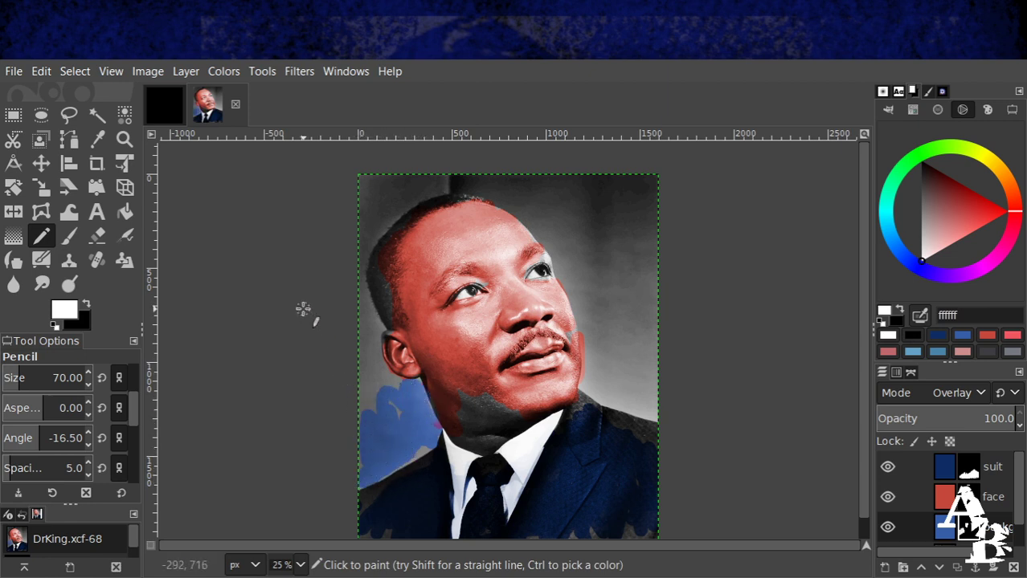
mouse_move(393, 387)
mouse_down()
mouse_move(345, 256)
mouse_move(366, 338)
mouse_move(361, 308)
mouse_move(372, 320)
mouse_move(360, 298)
mouse_up()
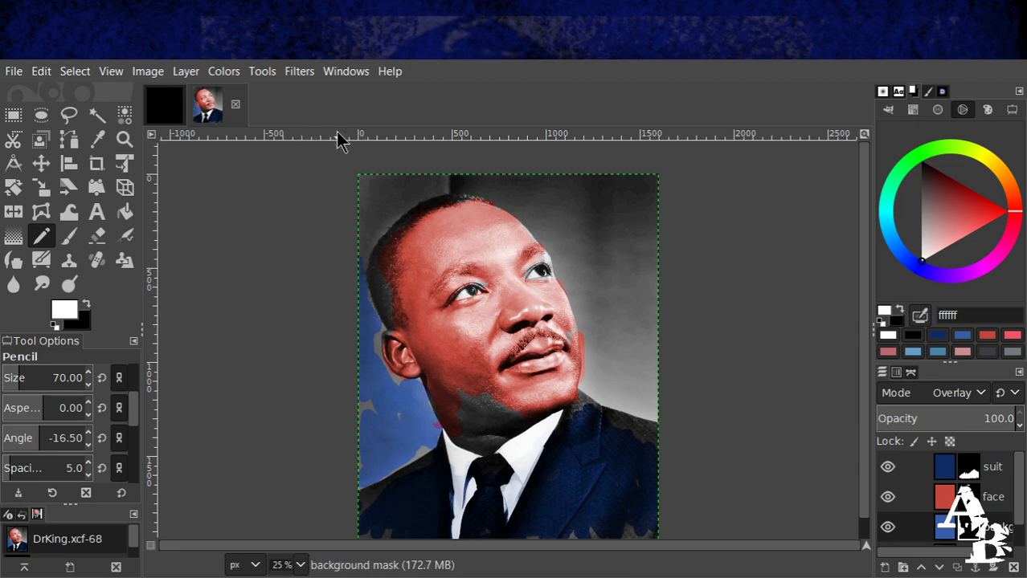
mouse_move(367, 207)
mouse_down()
mouse_move(379, 177)
mouse_move(388, 188)
mouse_move(408, 185)
mouse_move(390, 199)
mouse_move(440, 175)
mouse_up()
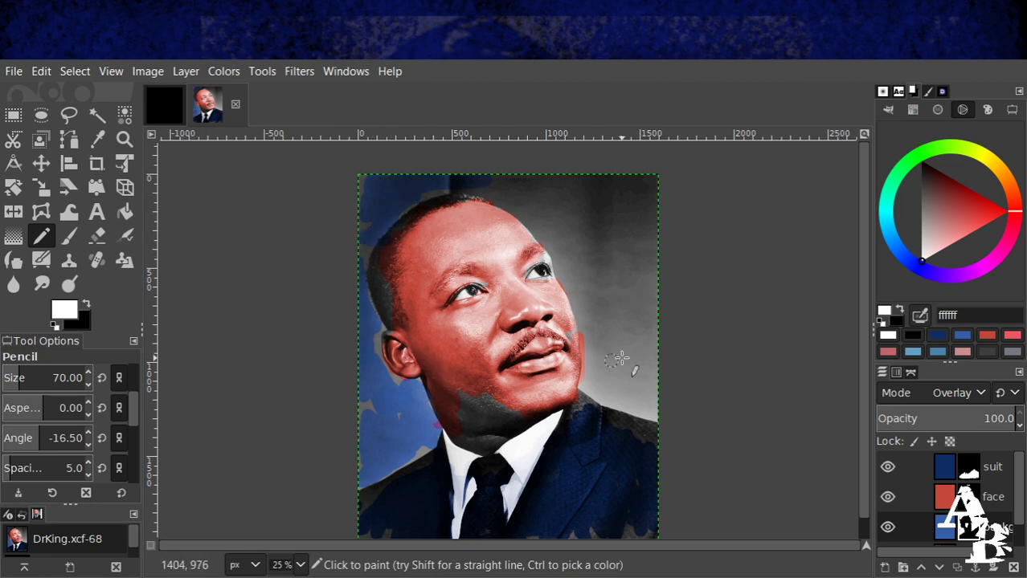
Paint the background layer's mask white over the backdrop right of the face, down to the jacket shoulder.
mouse_move(647, 347)
mouse_down()
mouse_move(588, 248)
mouse_move(641, 351)
mouse_move(599, 269)
mouse_move(590, 273)
mouse_move(613, 342)
mouse_move(583, 271)
mouse_move(609, 348)
mouse_move(587, 281)
mouse_move(597, 334)
mouse_move(577, 278)
mouse_up()
drag(550, 237, 569, 269)
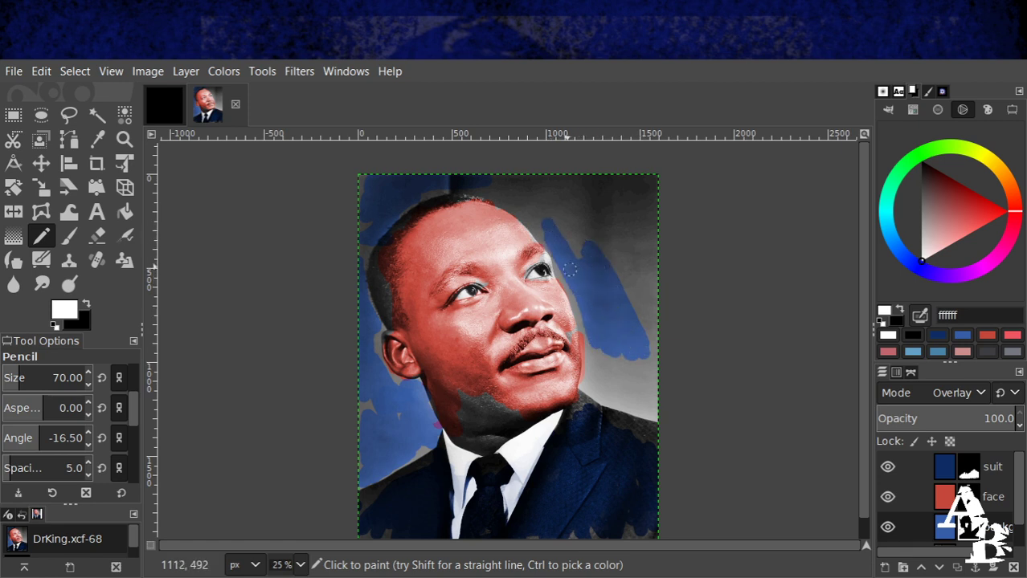
mouse_move(608, 308)
mouse_down()
mouse_move(659, 332)
mouse_move(662, 405)
mouse_move(608, 336)
mouse_move(646, 396)
mouse_move(635, 337)
mouse_move(651, 348)
mouse_move(650, 452)
mouse_move(639, 379)
mouse_move(612, 357)
mouse_move(610, 389)
mouse_move(601, 367)
mouse_move(601, 384)
mouse_move(599, 347)
mouse_move(594, 379)
mouse_move(592, 343)
mouse_move(588, 380)
mouse_move(587, 336)
mouse_move(591, 392)
mouse_move(625, 399)
mouse_up()
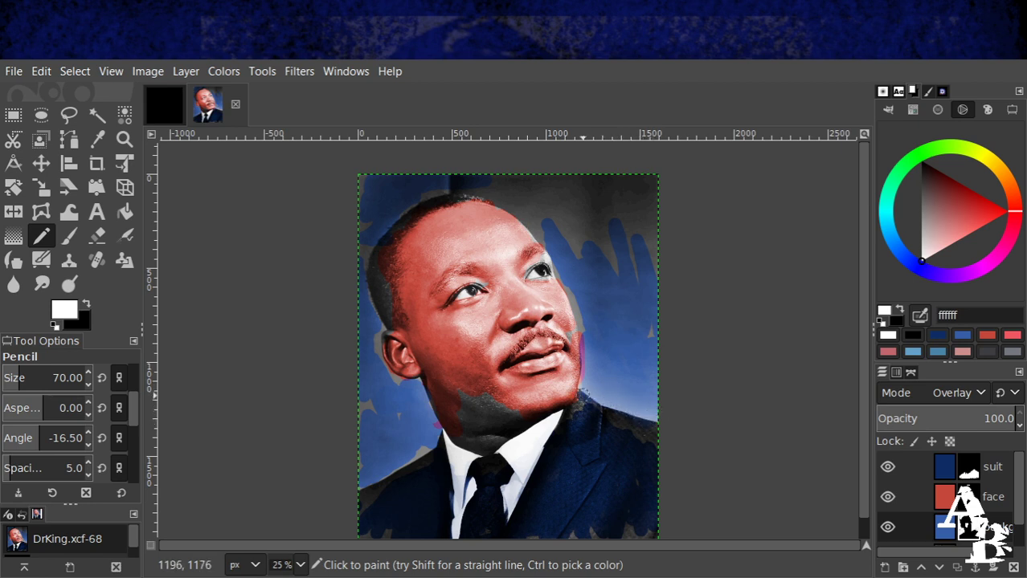
mouse_move(592, 389)
mouse_down()
mouse_move(589, 374)
mouse_move(541, 391)
mouse_move(531, 365)
mouse_move(590, 350)
mouse_up()
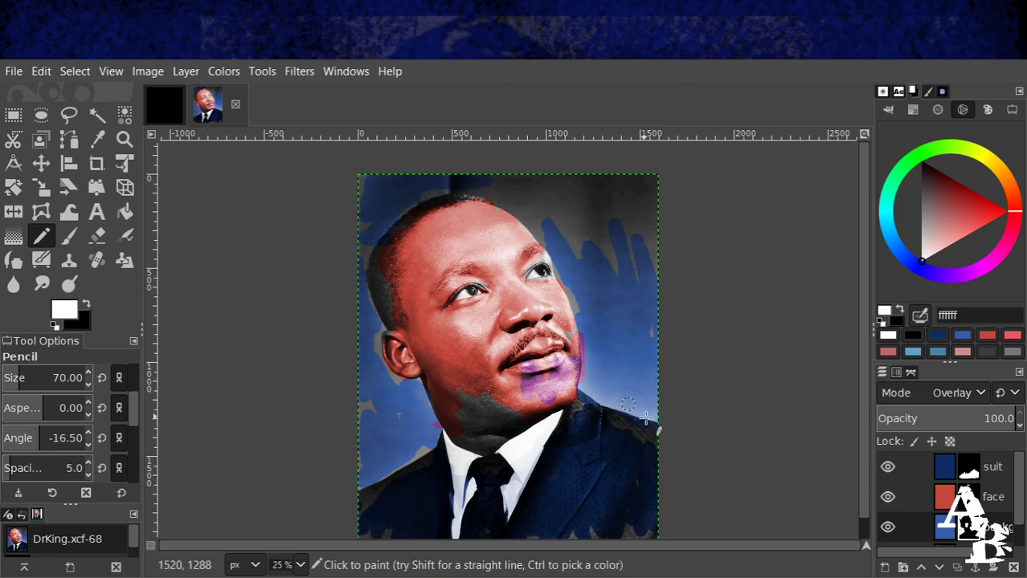
Paint the background layer's mask white across the picture's top and around the right shoulder, and save the image.
mouse_move(486, 181)
mouse_down()
mouse_move(623, 245)
mouse_move(601, 199)
mouse_move(443, 176)
mouse_move(622, 181)
mouse_move(459, 181)
mouse_move(647, 208)
mouse_move(553, 196)
mouse_up()
mouse_move(560, 421)
mouse_down()
mouse_move(645, 414)
mouse_move(558, 409)
mouse_move(650, 429)
mouse_move(592, 393)
mouse_move(632, 418)
mouse_move(627, 406)
mouse_move(622, 432)
mouse_up()
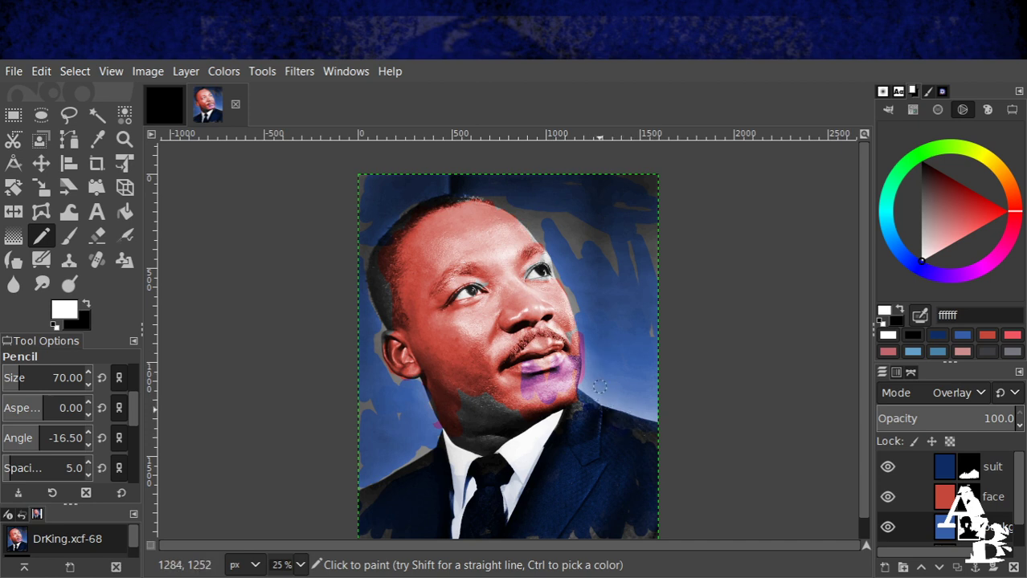
mouse_move(599, 388)
mouse_down()
mouse_move(611, 416)
mouse_move(593, 391)
mouse_move(598, 422)
mouse_move(632, 416)
mouse_move(641, 427)
mouse_move(608, 364)
mouse_move(630, 376)
mouse_up()
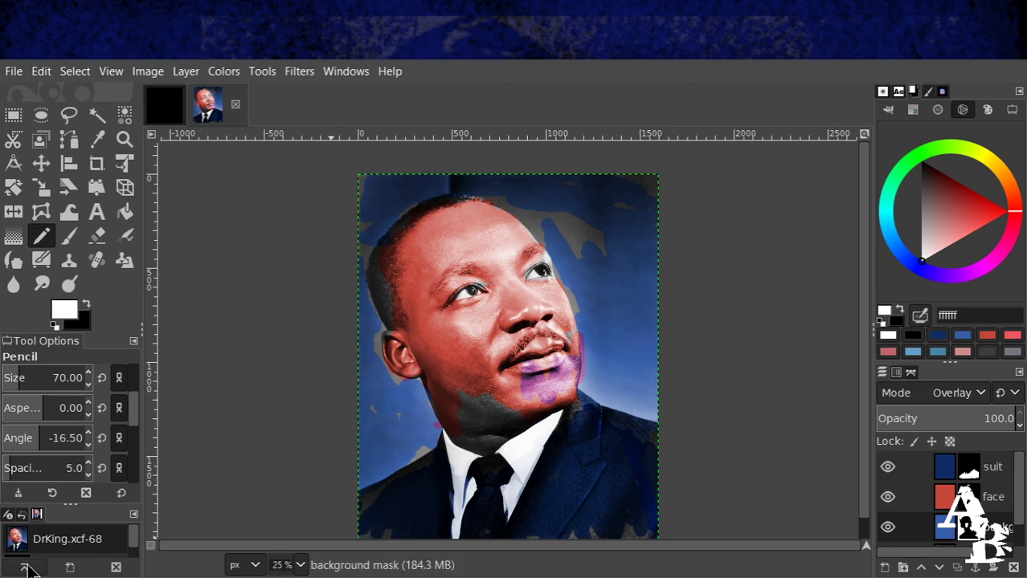
key(ctrl)
key(ctrl+s)
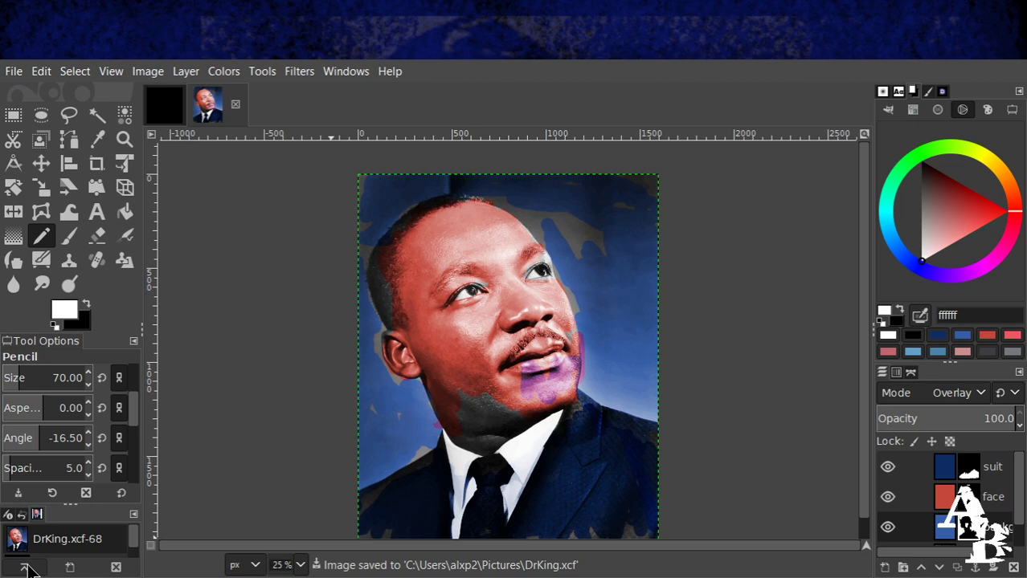